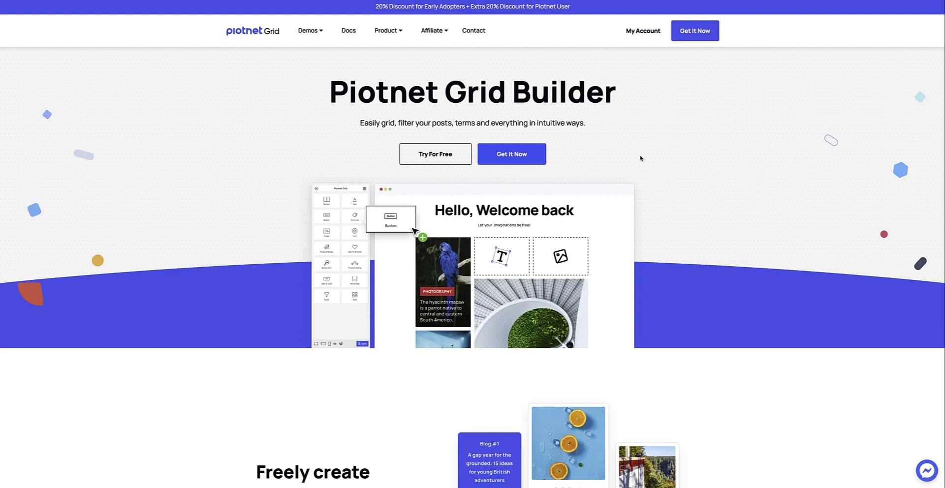
# - Look through the Piotnet Grid home page, previewing the Blog, Carousel and Scrolling grid demos, and return to its start
pyautogui.scroll(-5, 562, 151)
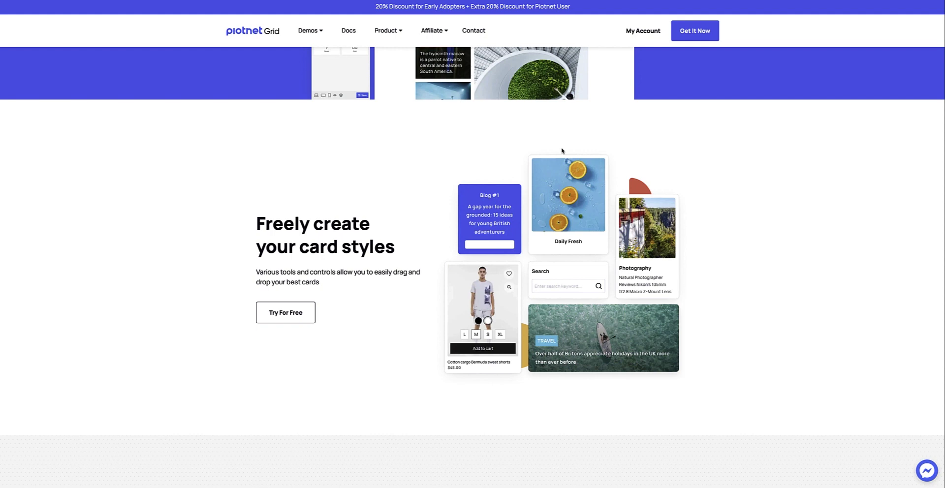
pyautogui.scroll(-8, 562, 151)
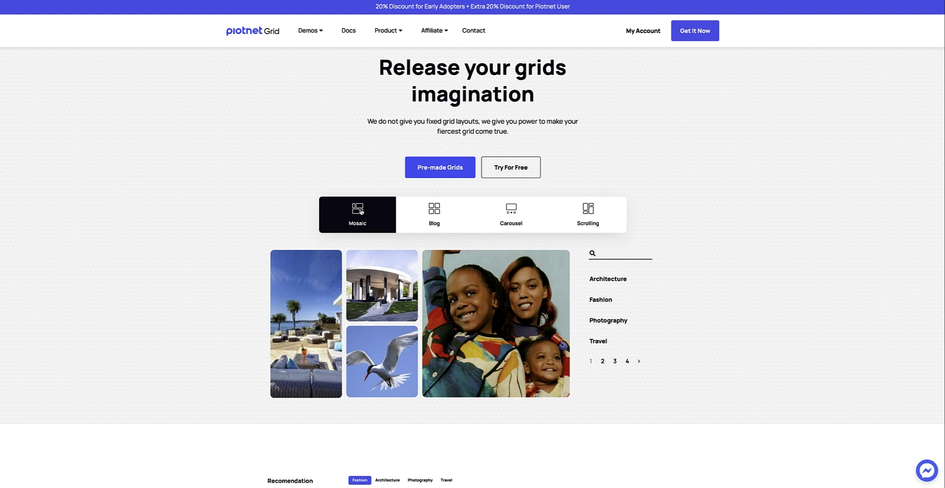
pyautogui.click(433, 213)
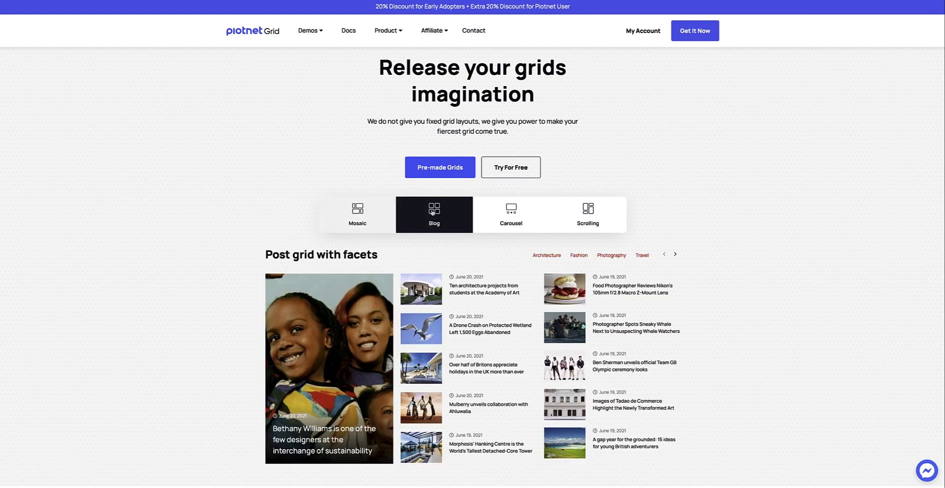
pyautogui.click(511, 213)
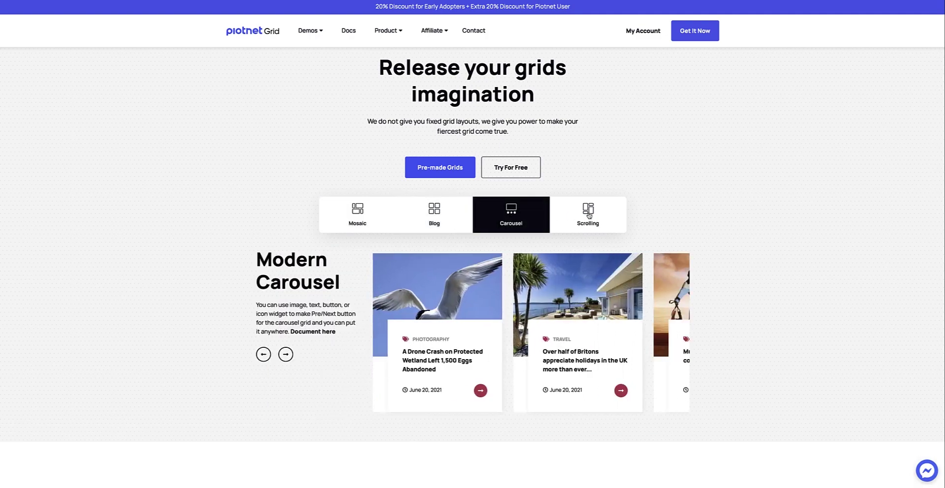
pyautogui.click(589, 215)
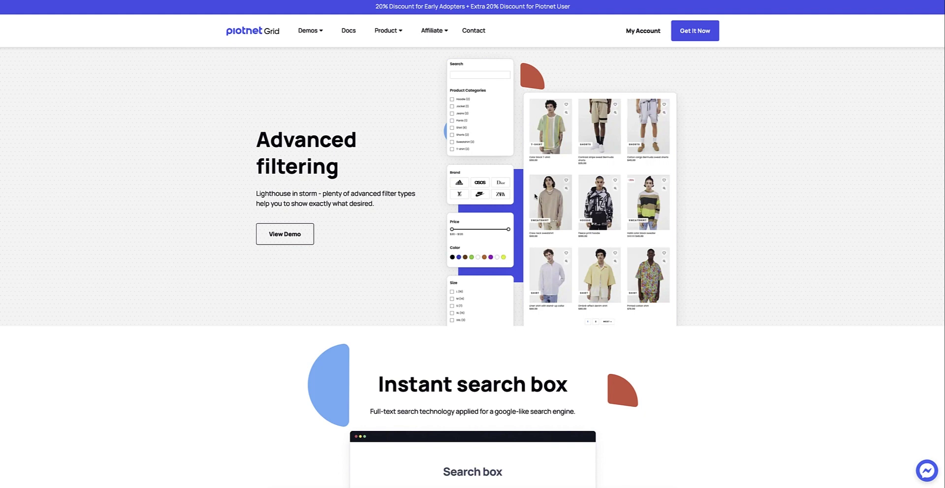
pyautogui.scroll(-6, 535, 196)
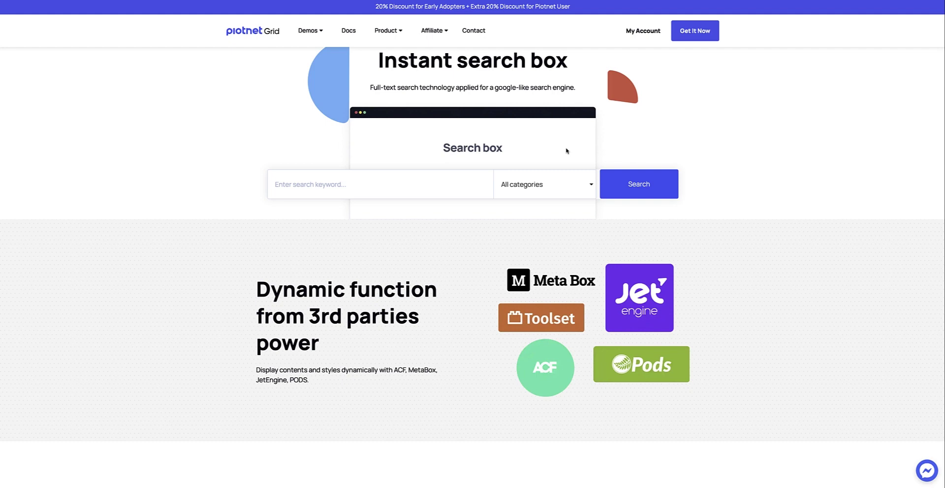
pyautogui.scroll(15, 606, 163)
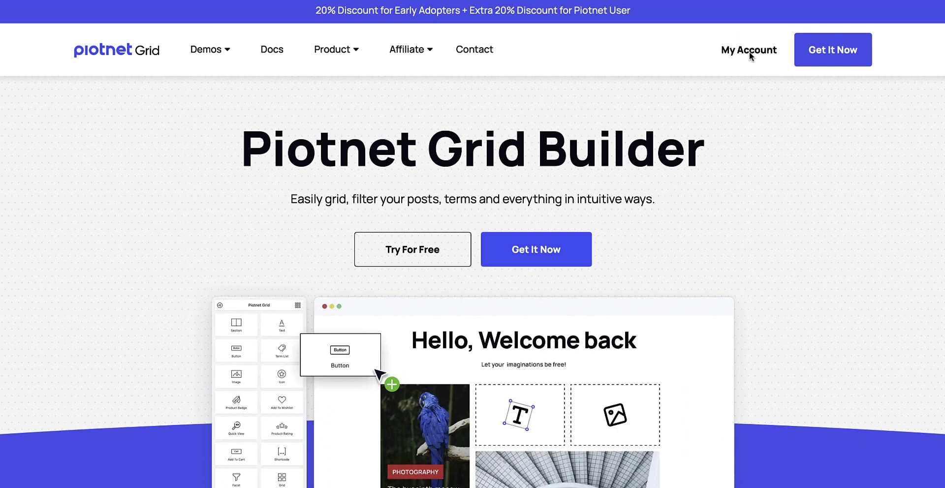
# - Open the details and downloads of the purchase listed in the account's purchase history
pyautogui.click(751, 54)
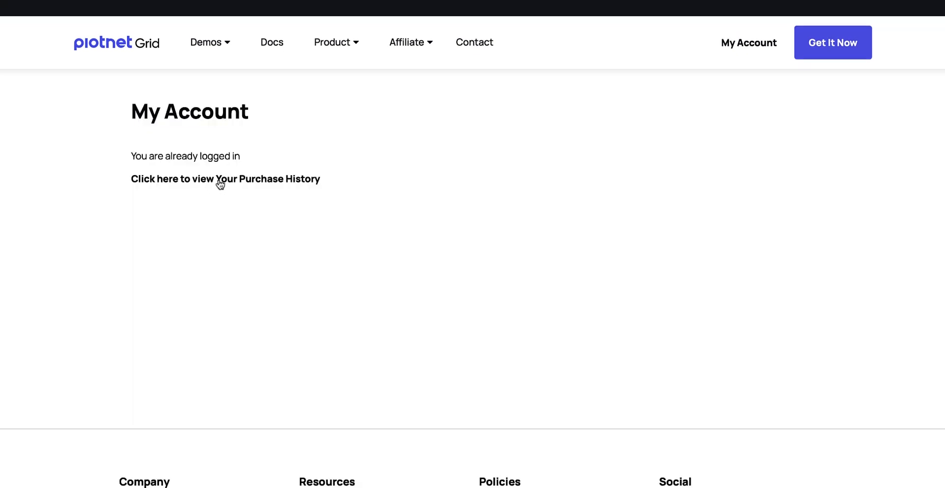
pyautogui.click(242, 180)
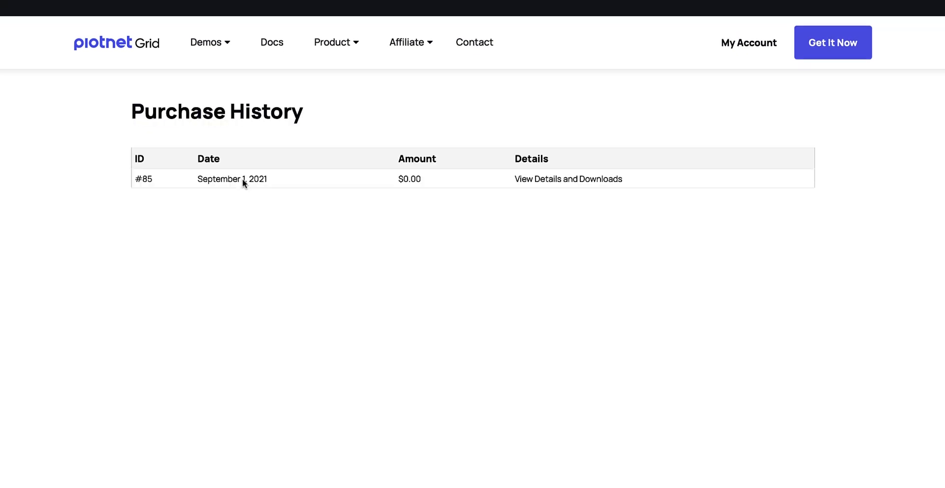
pyautogui.click(550, 180)
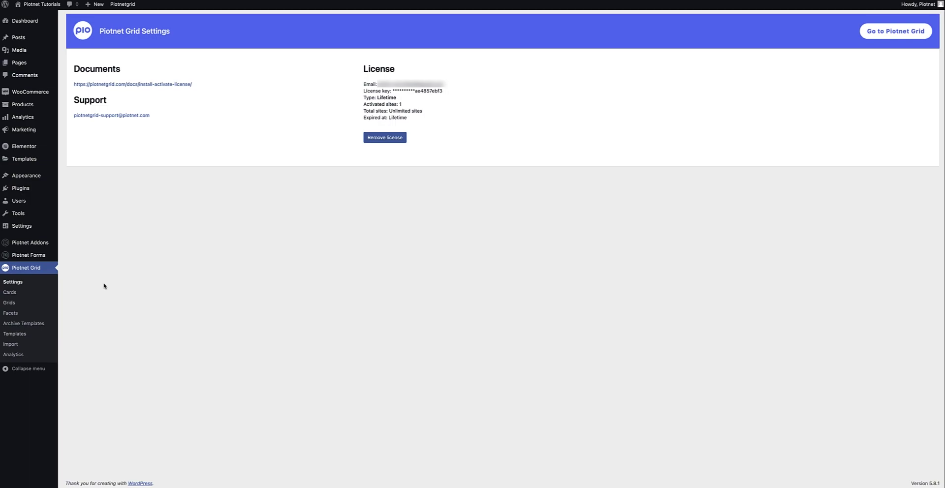
# - Start a new Piotnet Grid card and examine its options for choosing an existing or new custom field name
pyautogui.click(11, 293)
pyautogui.click(10, 292)
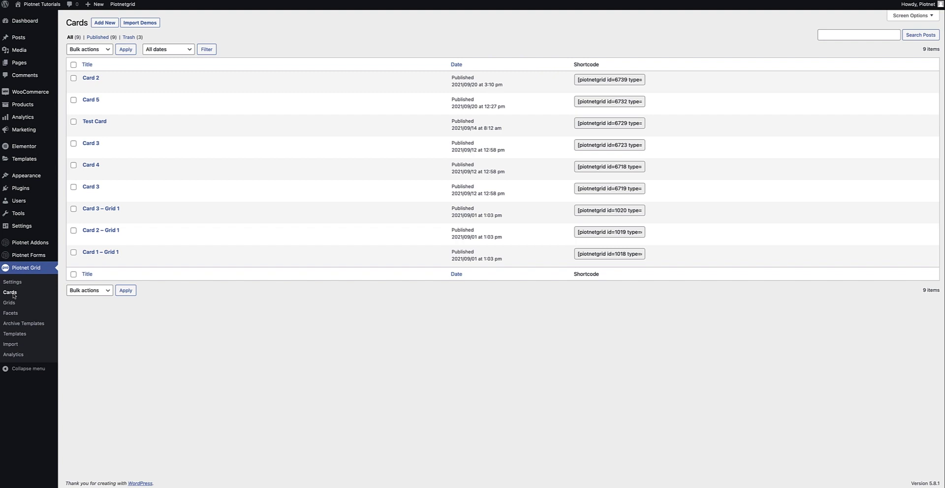
pyautogui.click(111, 26)
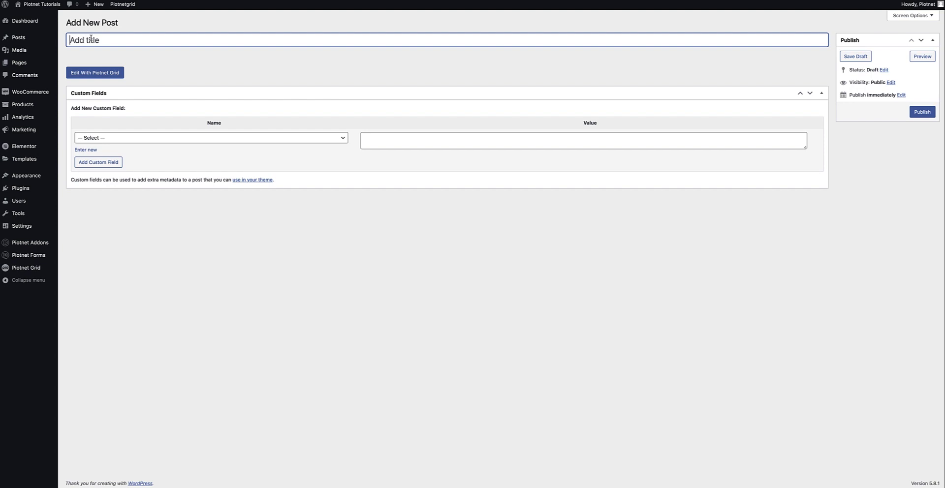
pyautogui.click(113, 139)
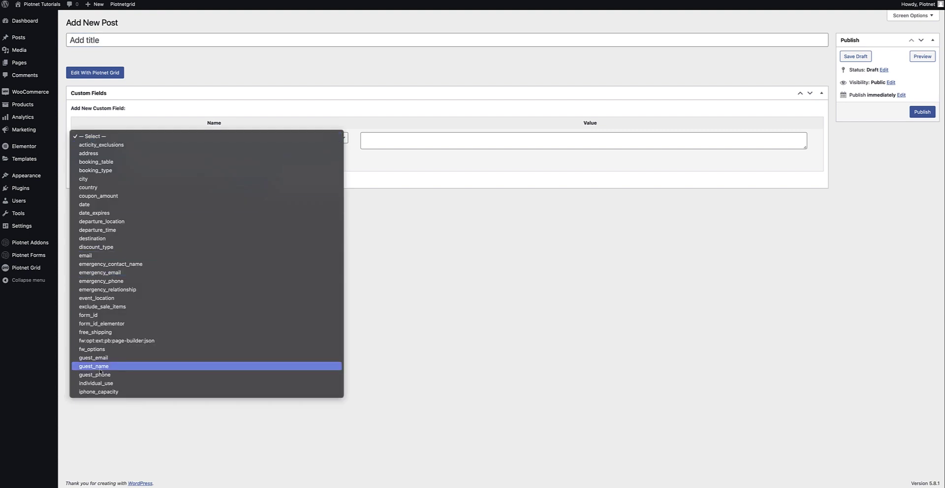
pyautogui.click(376, 197)
pyautogui.click(91, 150)
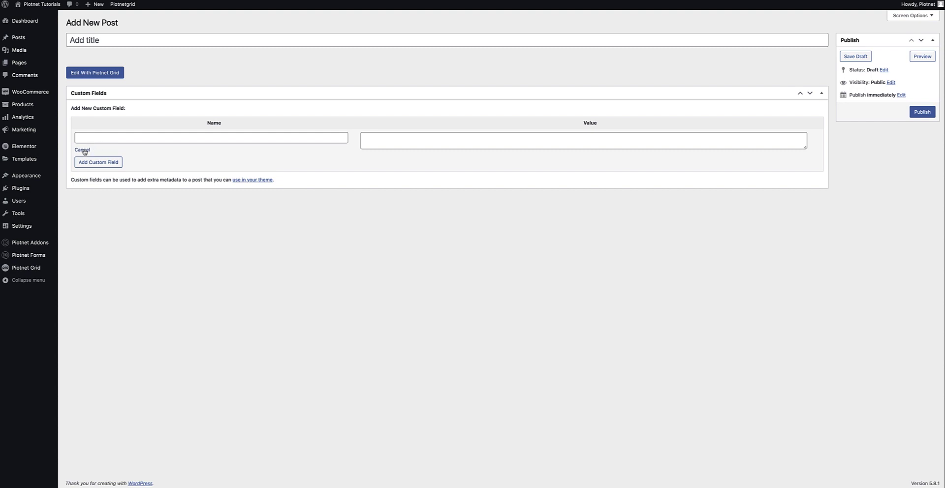
pyautogui.click(84, 150)
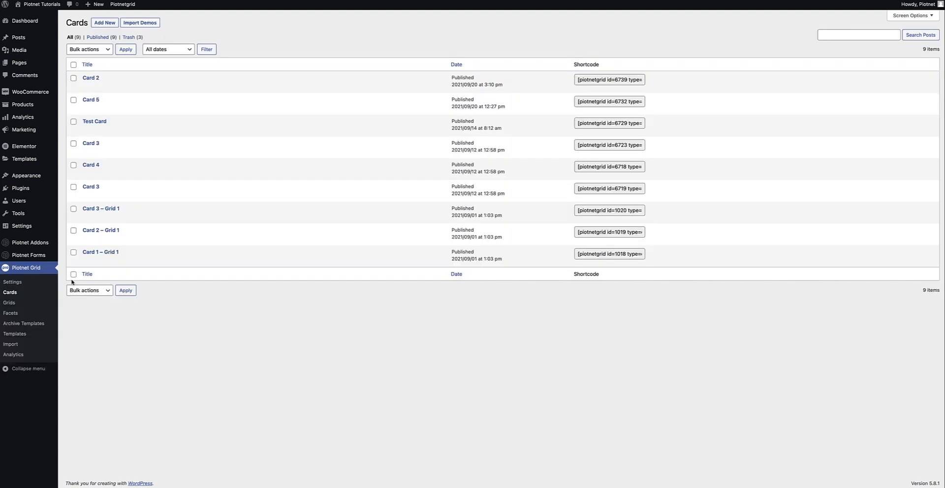
# - Import the Card 2 demo into the cards list and open Card 1 – Grid 1 in the Piotnet Grid editor
pyautogui.click(147, 26)
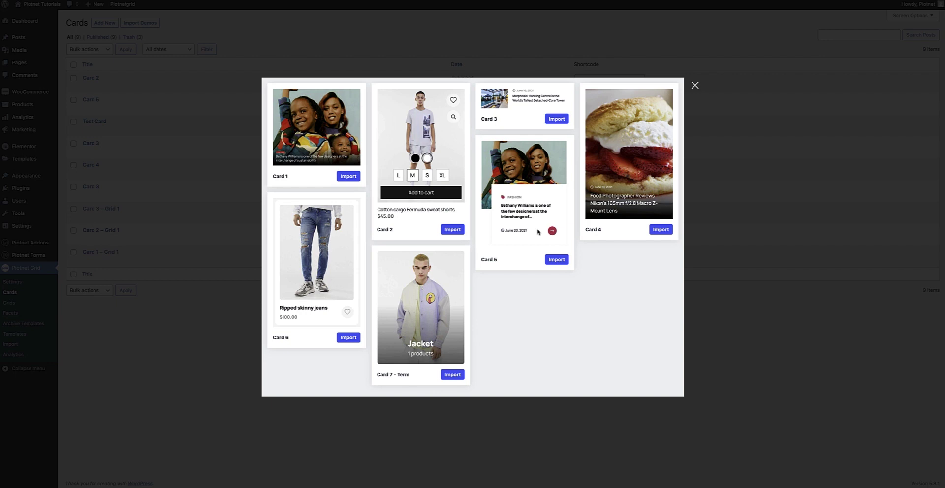
pyautogui.click(452, 230)
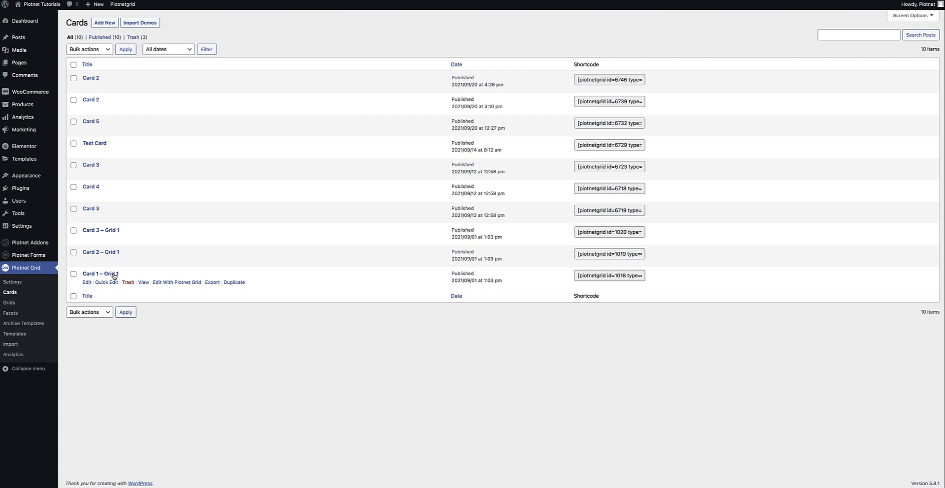
pyautogui.click(169, 283)
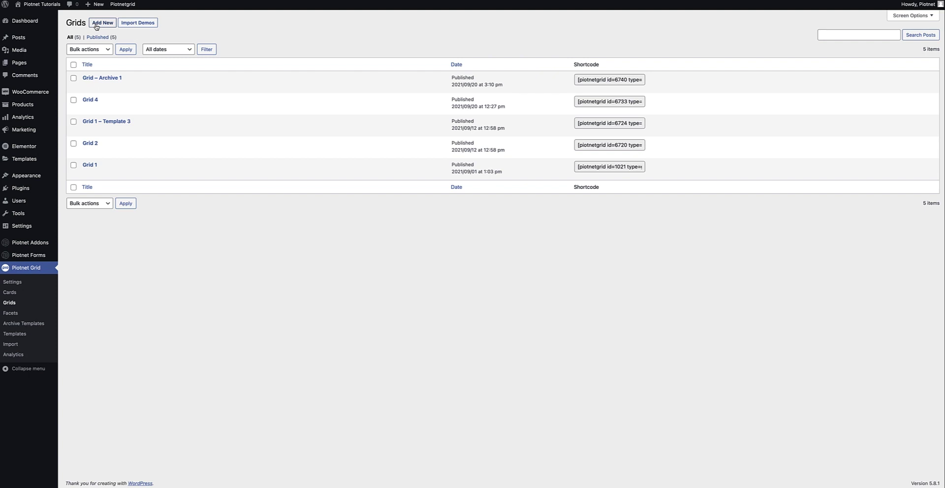
# - Browse the importable demos for grids and for facets
pyautogui.moveTo(140, 78)
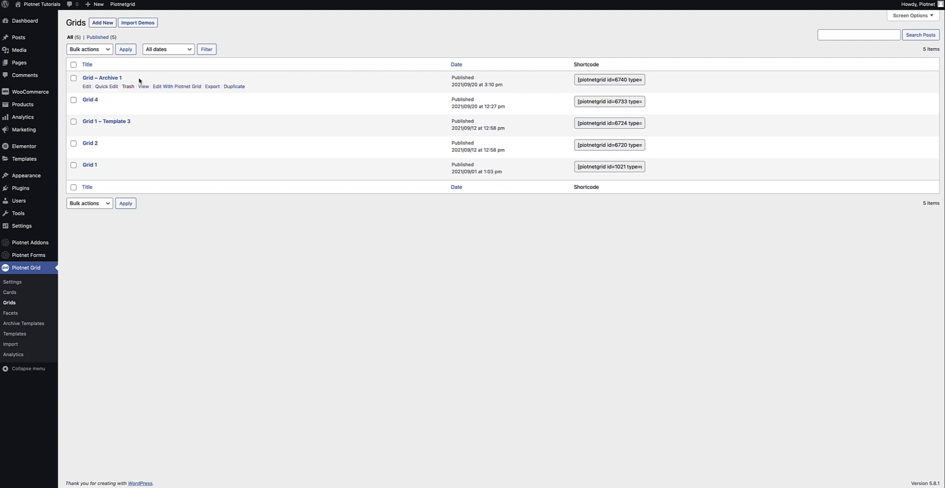
pyautogui.click(150, 23)
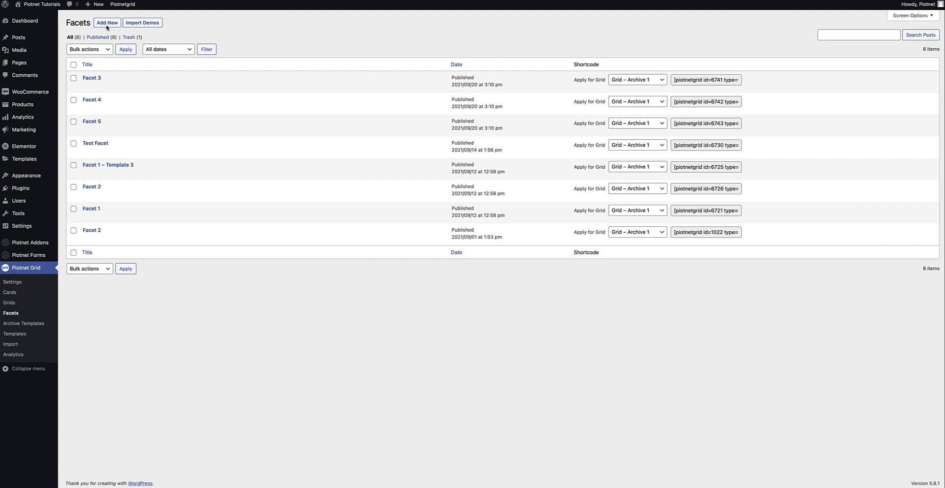
pyautogui.moveTo(158, 90)
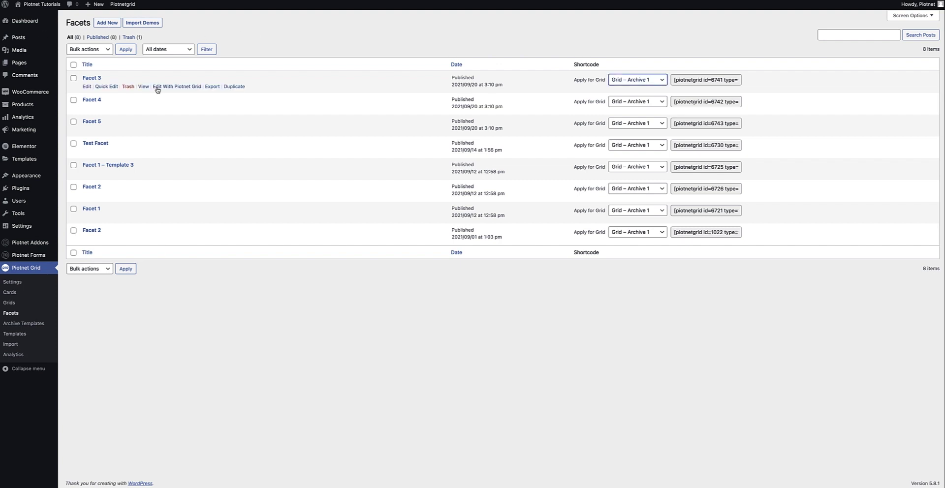
pyautogui.click(146, 24)
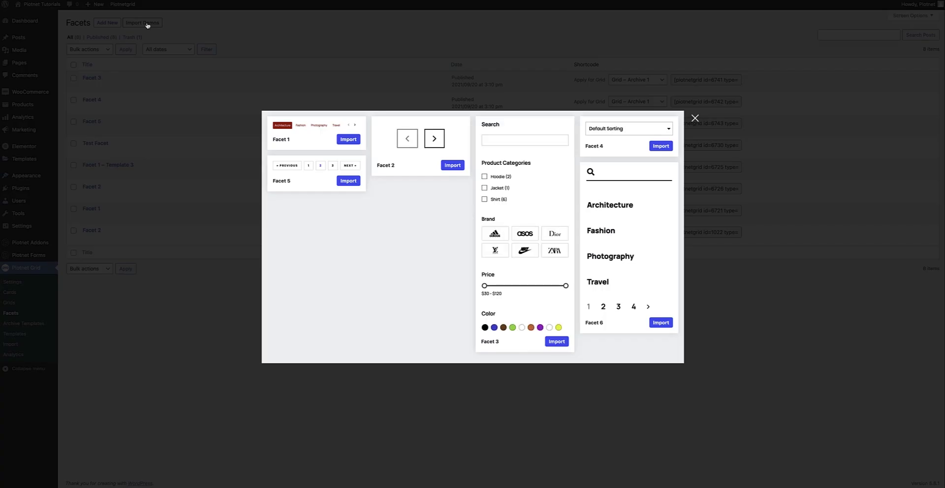
# - View the grids that Facet 3 can be applied to for its shortcode
pyautogui.click(663, 83)
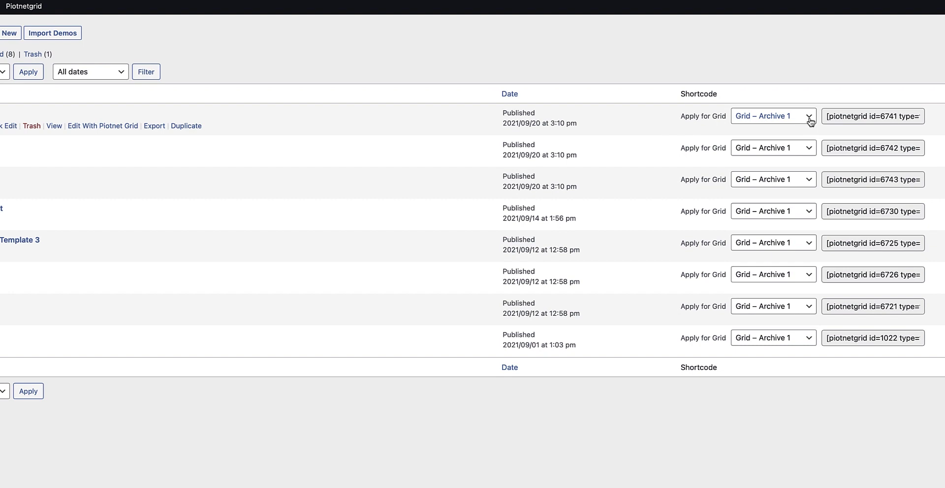
pyautogui.click(809, 118)
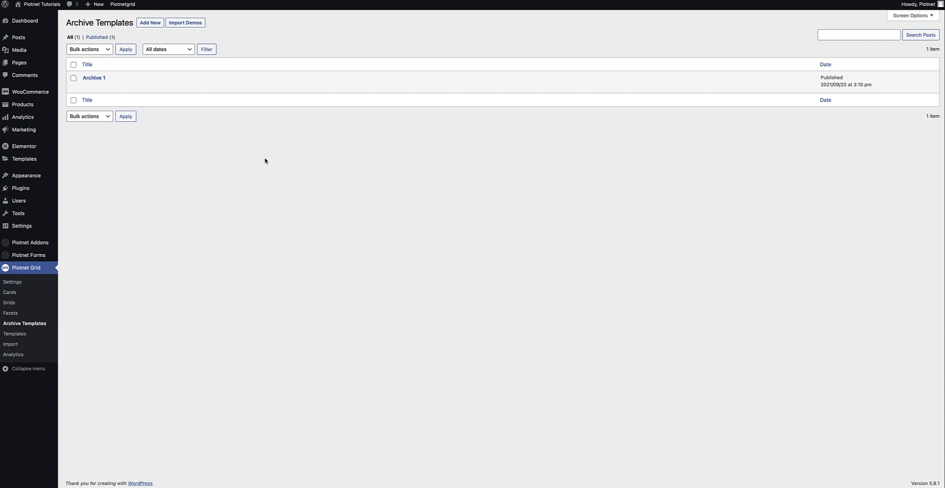
# - Open the Archive 1 template in the Piotnet Grid editor and add a display condition that includes All Archives
pyautogui.click(103, 78)
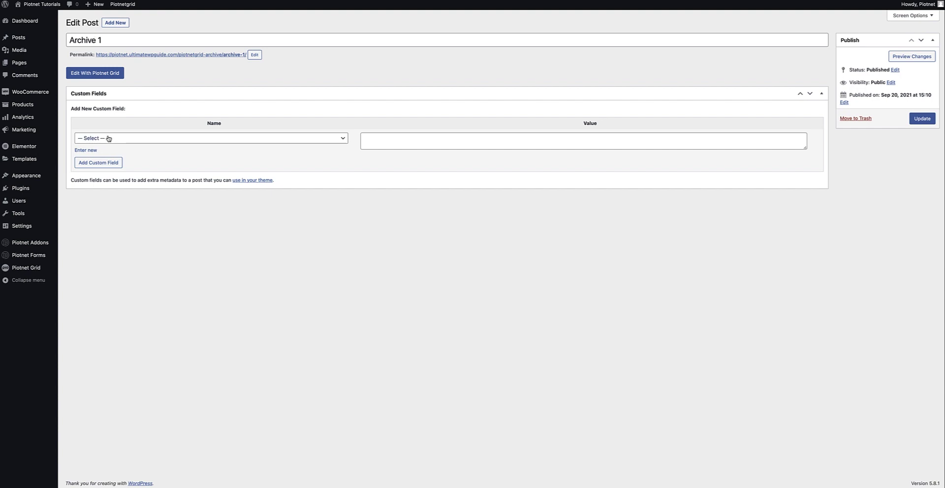
pyautogui.click(98, 74)
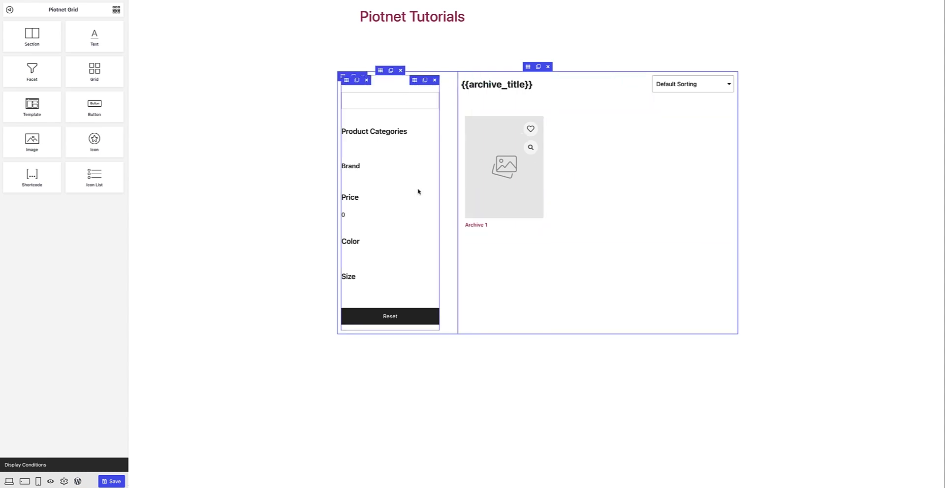
pyautogui.click(33, 465)
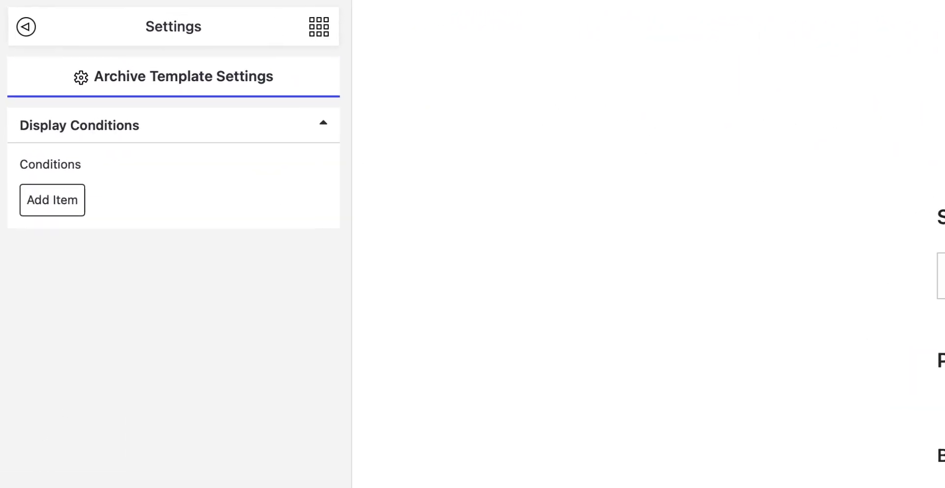
pyautogui.click(67, 211)
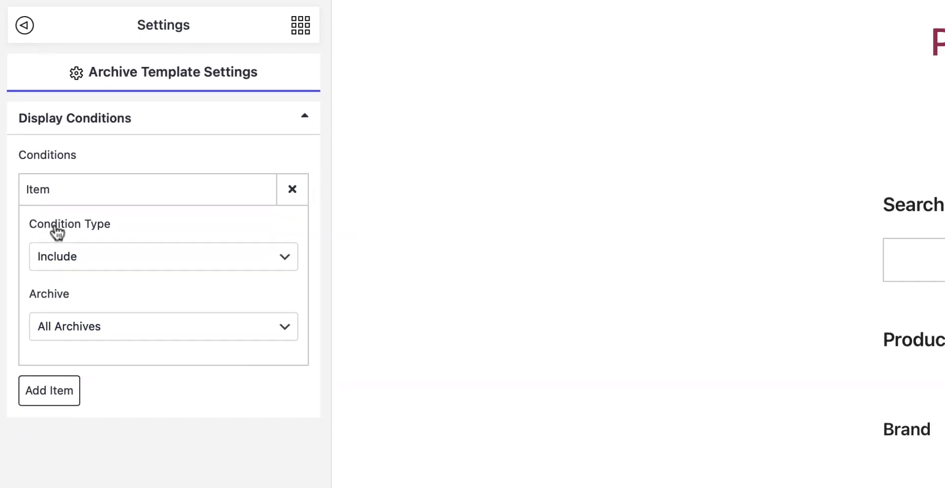
pyautogui.click(133, 355)
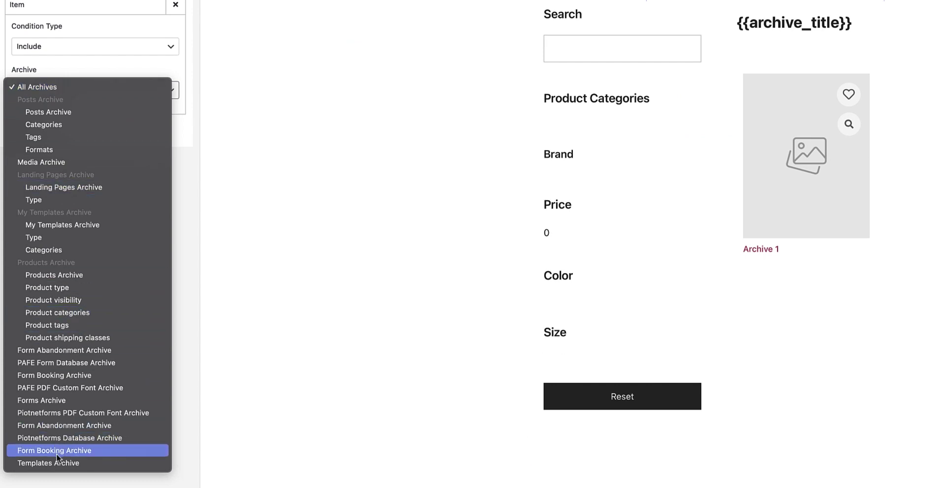
pyautogui.press('Escape')
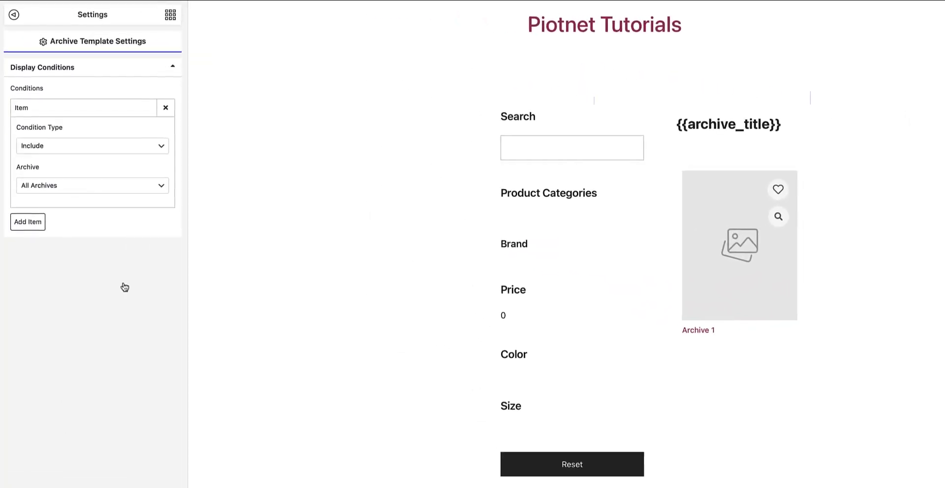
# - Return to the editor's widget list, then collapse and expand the editing panel to preview the archive template
pyautogui.click(172, 16)
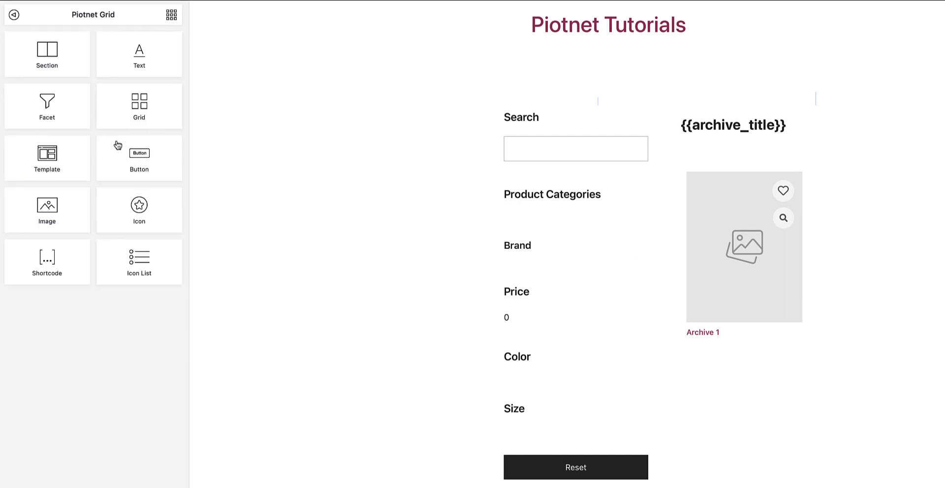
pyautogui.click(14, 16)
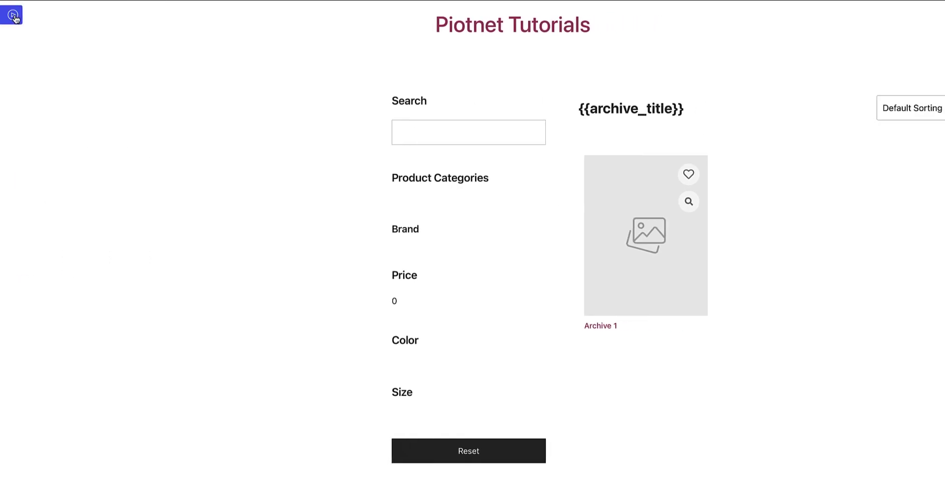
pyautogui.click(13, 15)
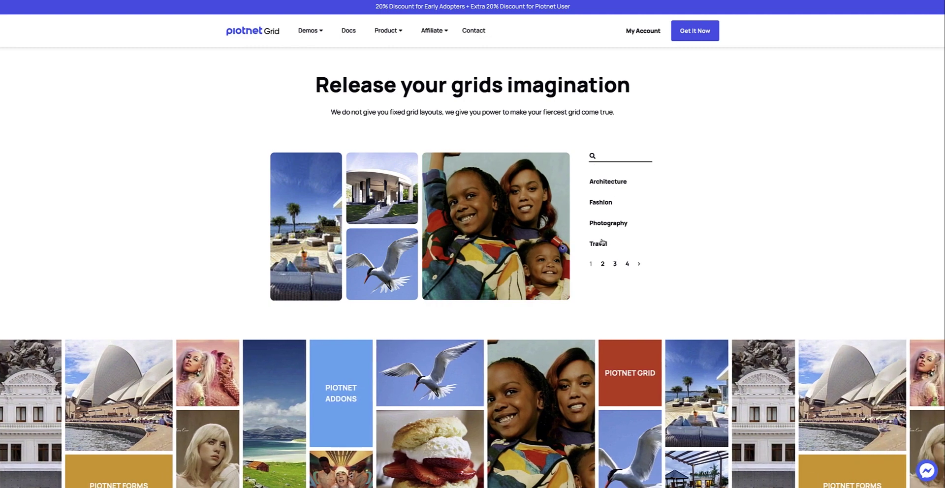
# - Page through the mosaic grid demo on the Piotnet Grid website, viewing pages 2 and 3
pyautogui.click(603, 265)
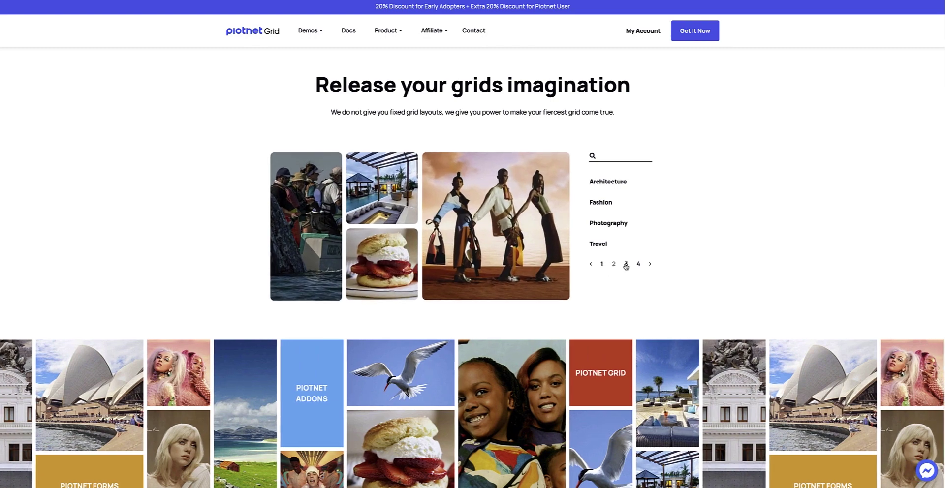
pyautogui.click(626, 265)
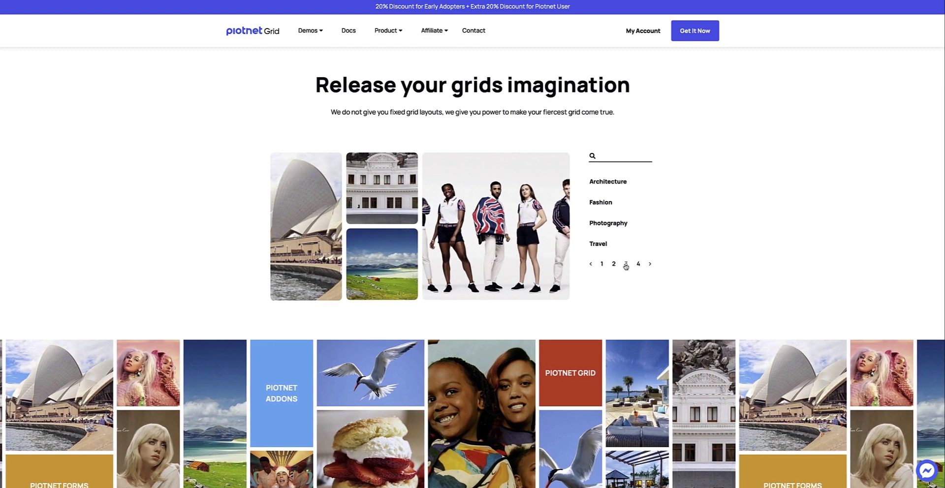
# - Advance the overlay post grid with the large featured post two pages forward to preview its slider pagination
pyautogui.scroll(-8, 407, 292)
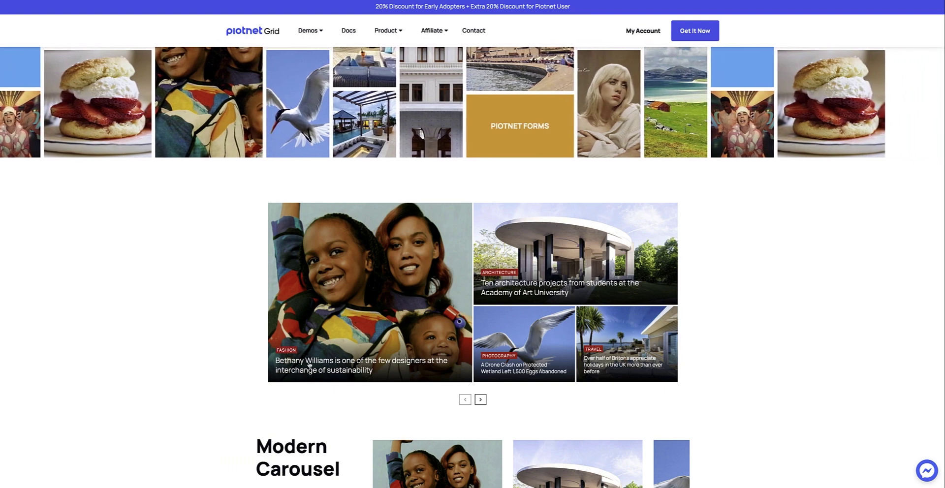
pyautogui.click(480, 399)
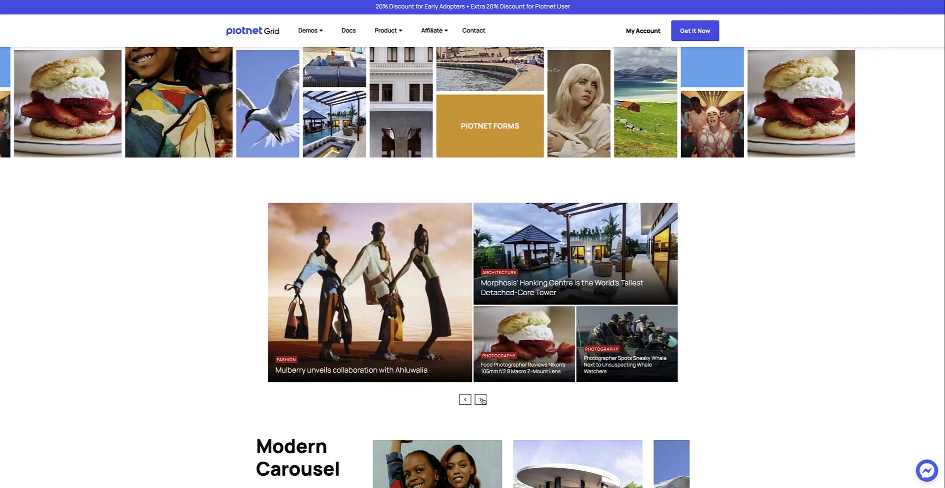
pyautogui.click(481, 401)
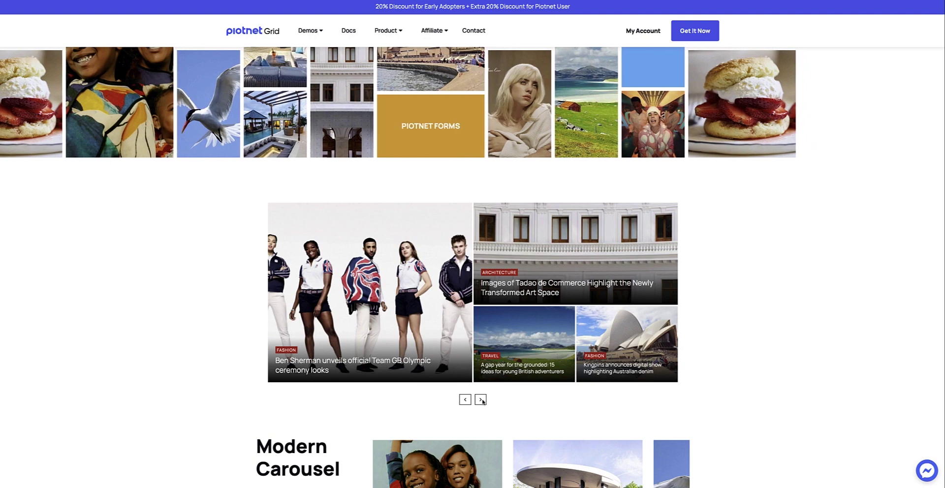
# - Advance the Modern Carousel demo three posts forward using its custom navigation
pyautogui.scroll(-5, 350, 364)
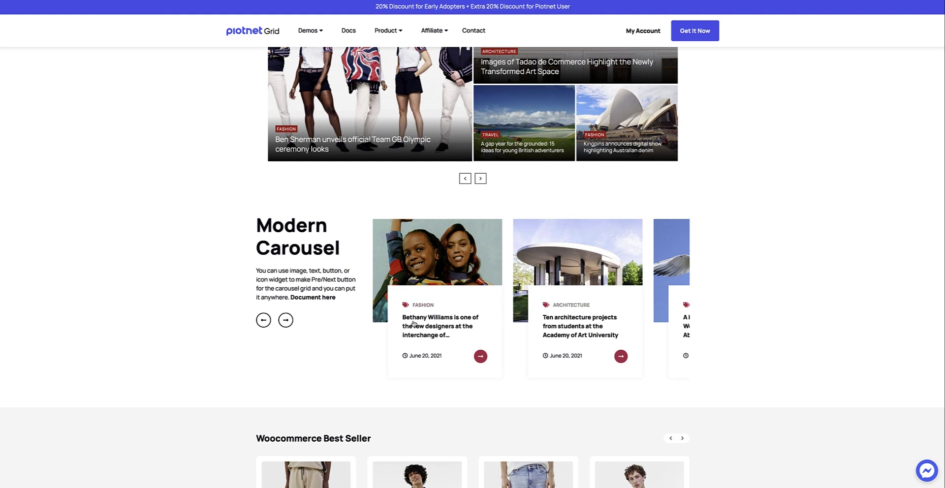
pyautogui.click(286, 320)
pyautogui.click(286, 320)
pyautogui.click(286, 320)
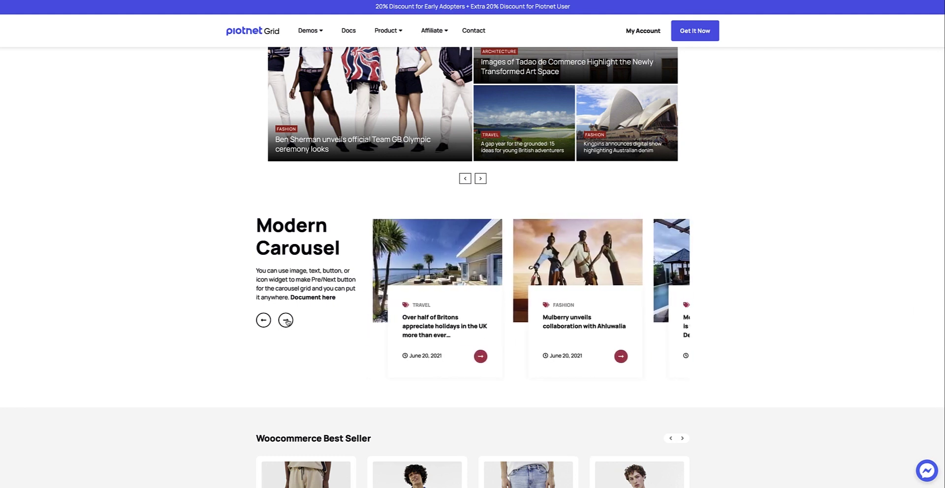
# - Advance the Woocommerce Best Seller carousel three products forward
pyautogui.scroll(-5, 366, 375)
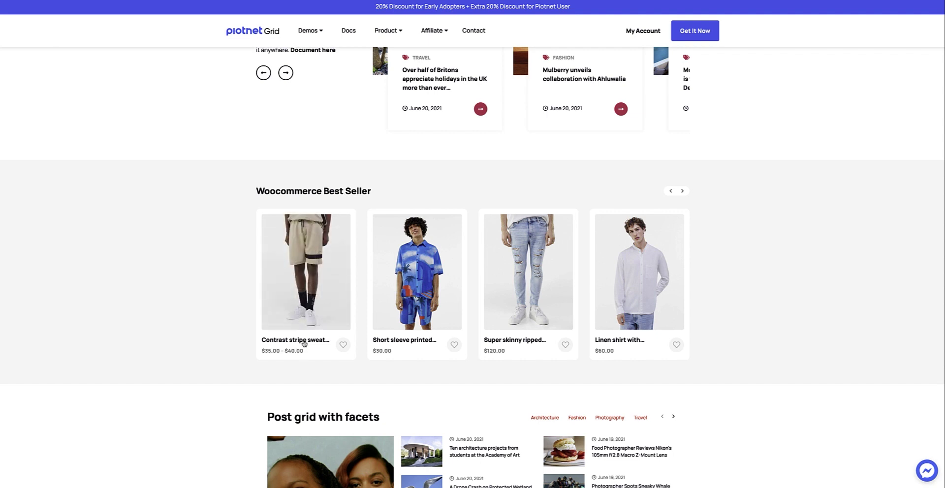
pyautogui.click(683, 193)
pyautogui.click(683, 193)
pyautogui.click(682, 193)
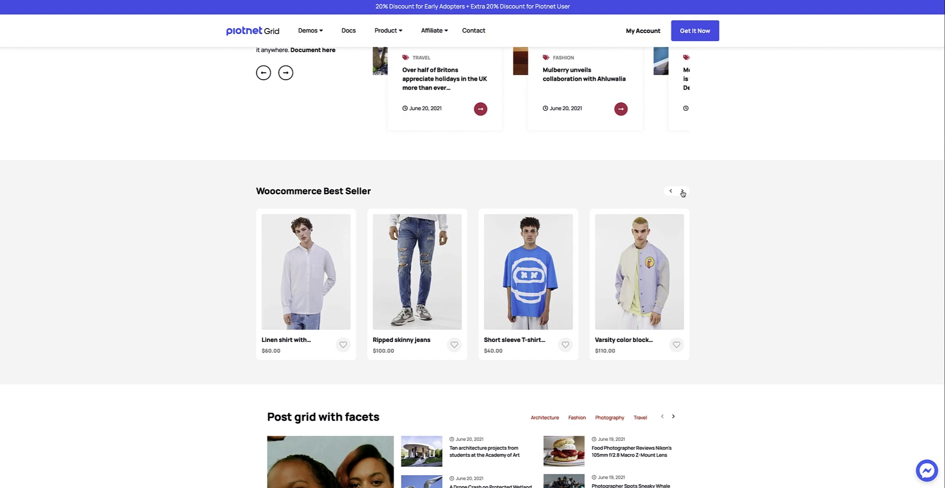
# - View the Post grid with facets demo and advance the Taxonomy Terms Grid carousel through its product categories
pyautogui.scroll(-5, 682, 193)
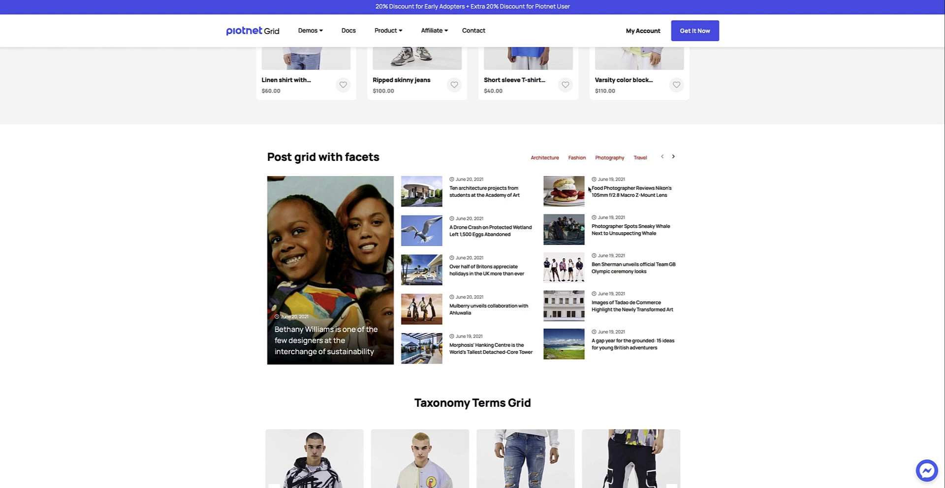
pyautogui.scroll(-5, 589, 189)
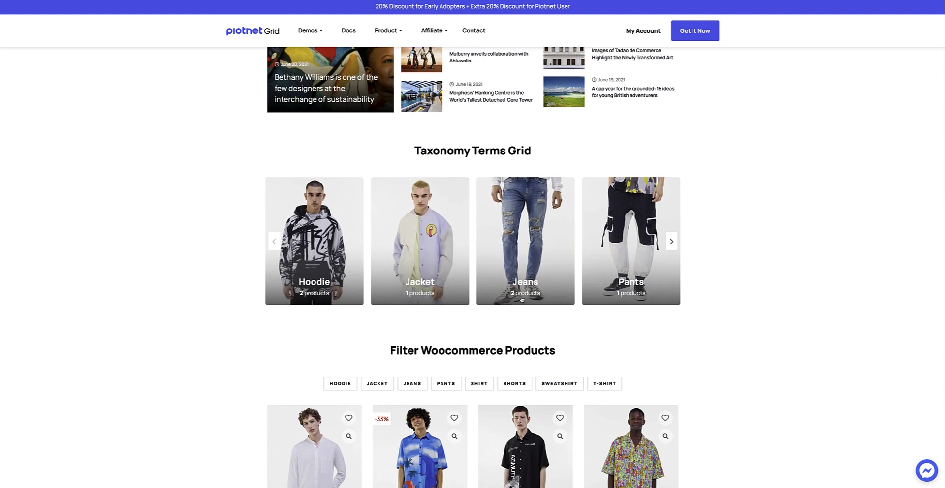
pyautogui.click(672, 242)
pyautogui.click(673, 243)
pyautogui.click(672, 243)
# - Filter the products in the Filter Woocommerce Products demo by Hoodie, Jacket, Shorts and Sweatshirt
pyautogui.scroll(-5, 473, 286)
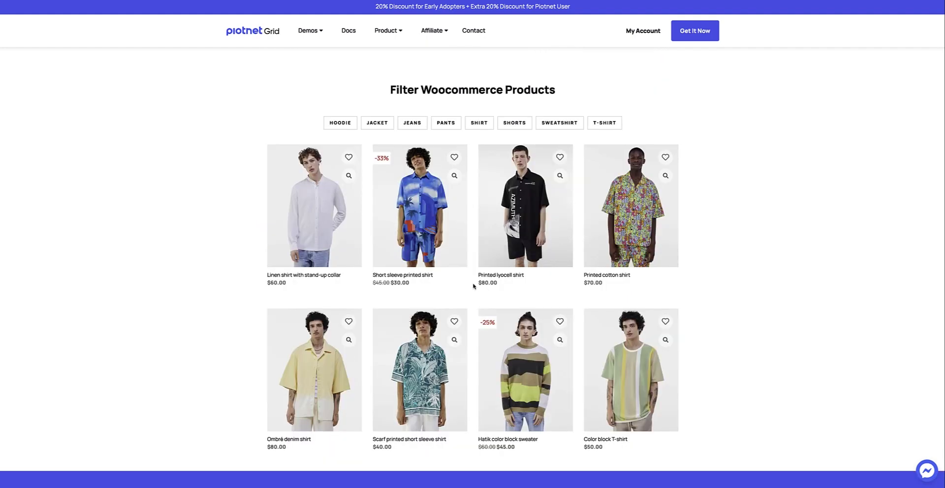
pyautogui.moveTo(338, 210)
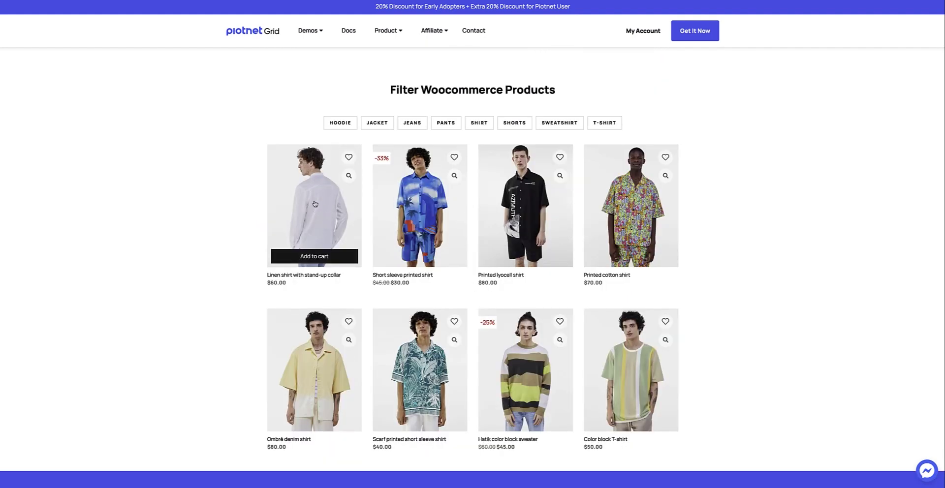
pyautogui.click(338, 126)
pyautogui.click(376, 127)
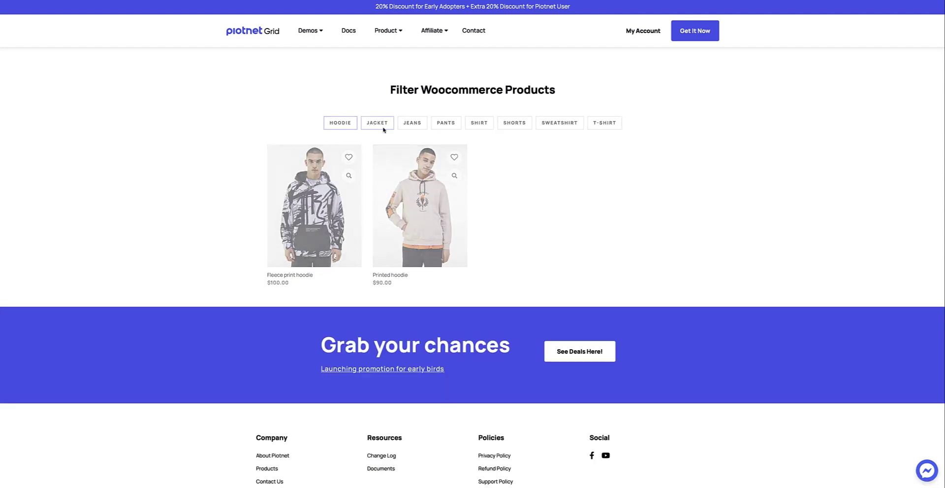
pyautogui.click(509, 124)
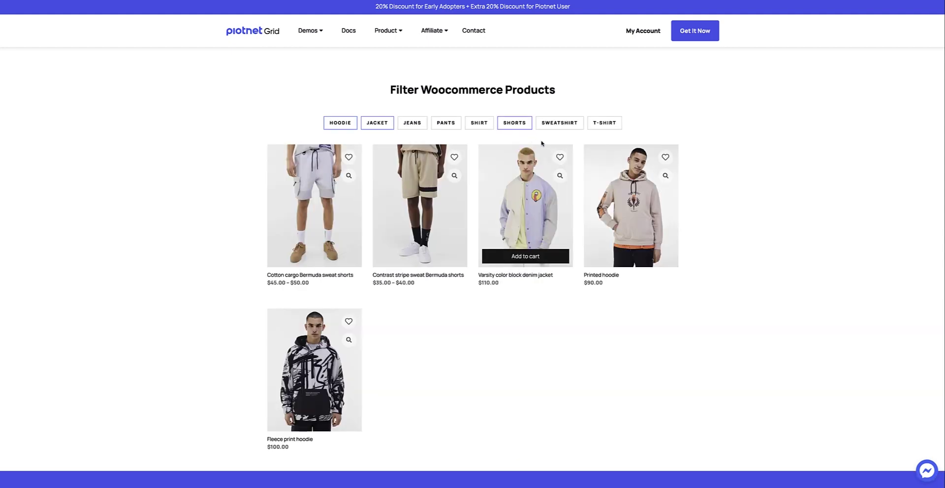
pyautogui.click(579, 124)
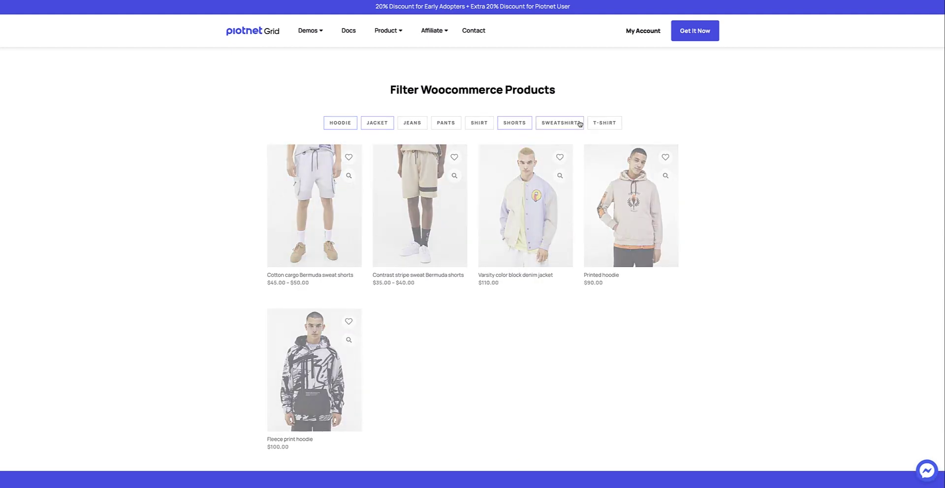